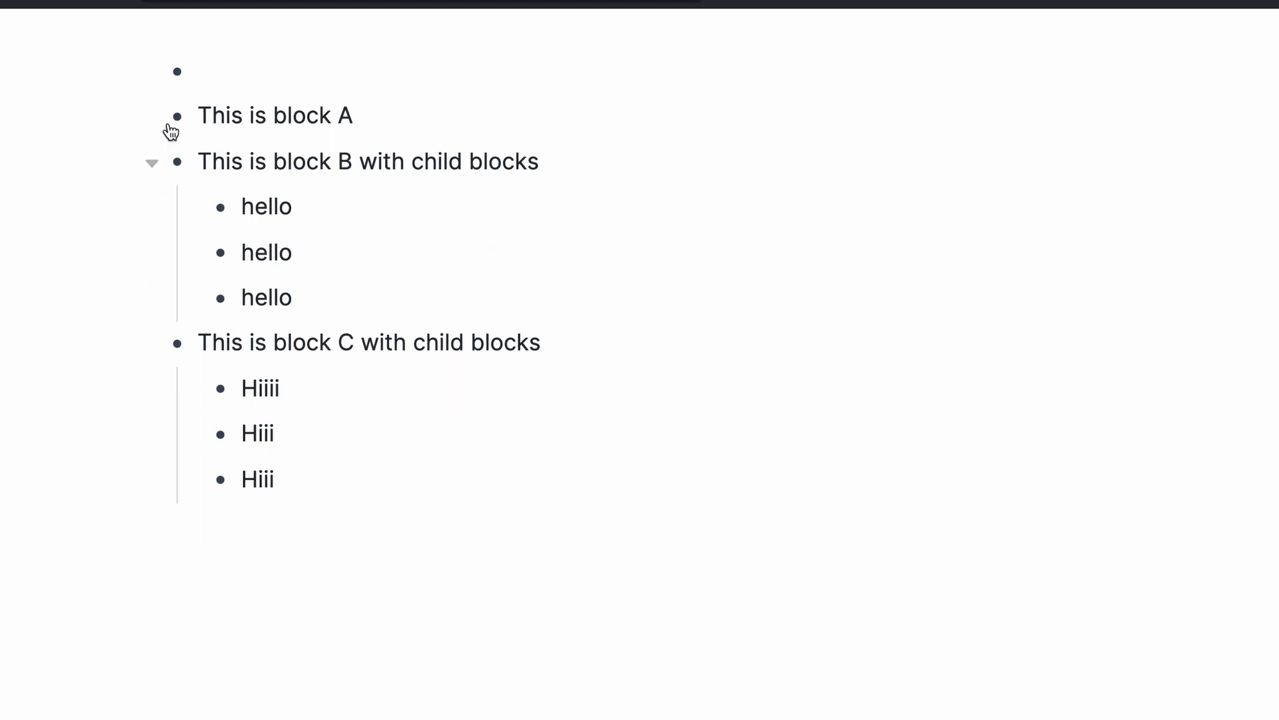
- Examine the Δ options offered for the block B parent block and for its first hello child block
mouse_move(179, 164)
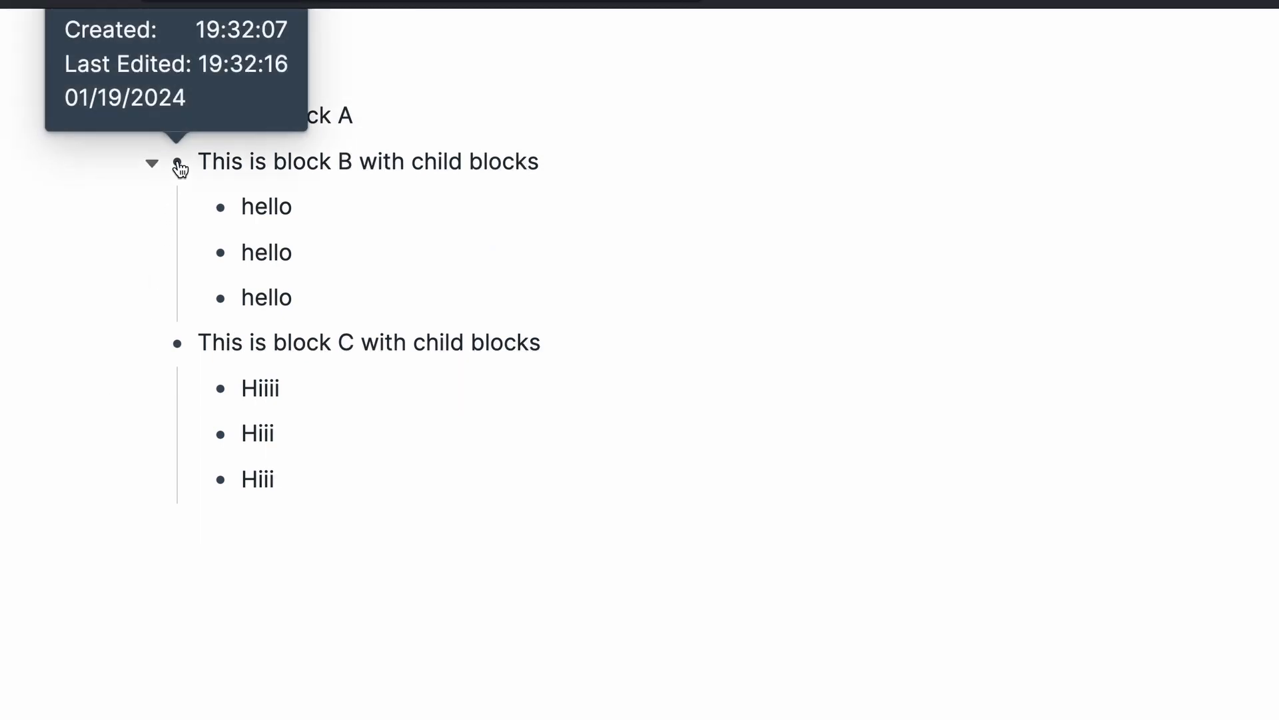
triple_click(326, 162)
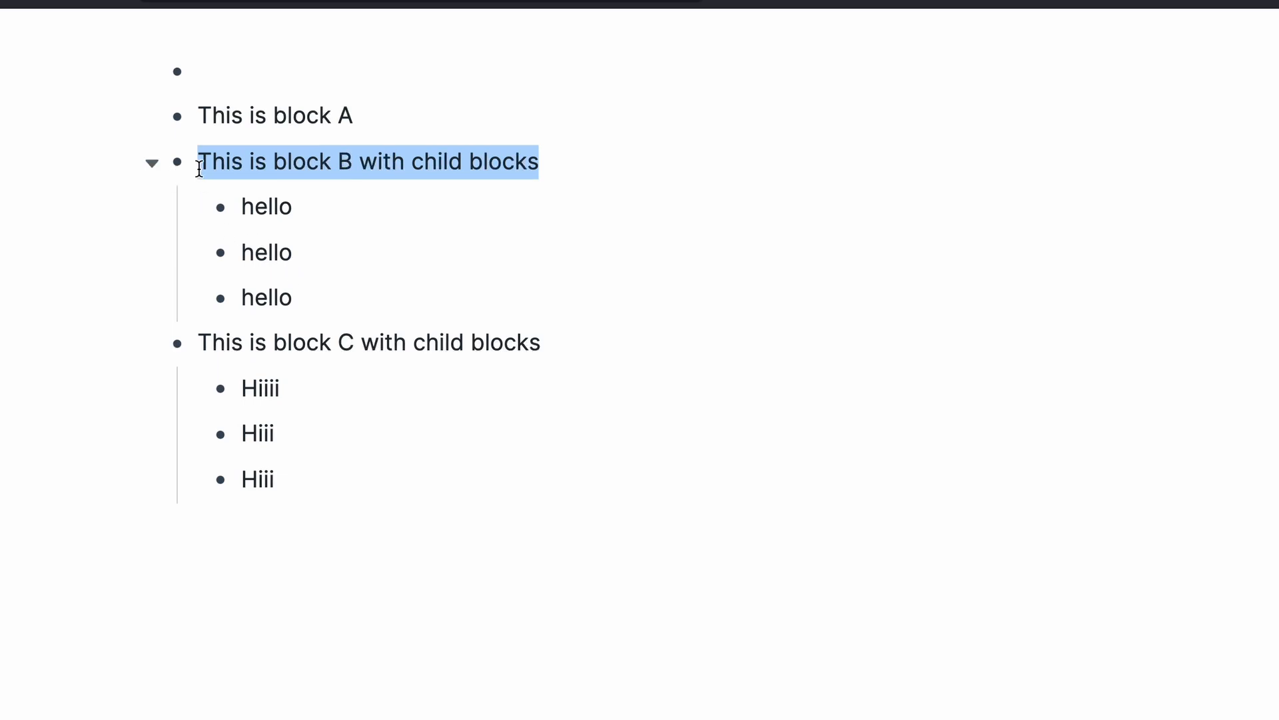
right_click(179, 167)
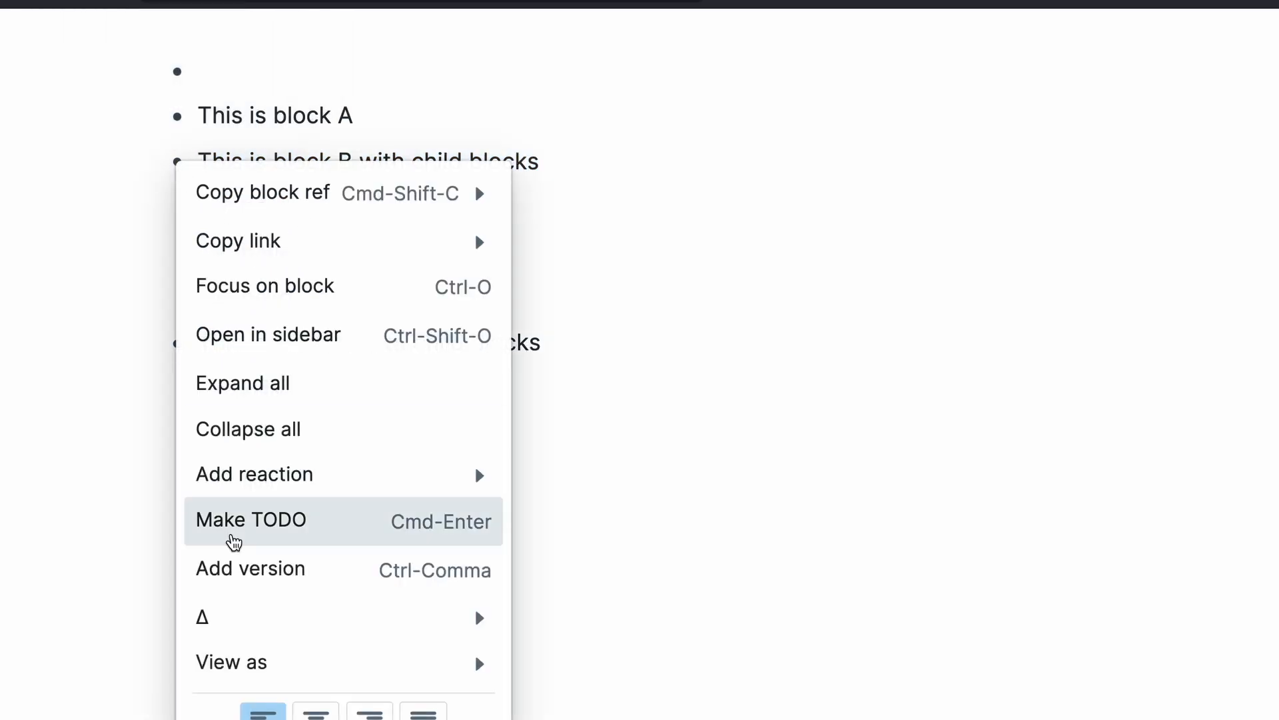
mouse_move(229, 621)
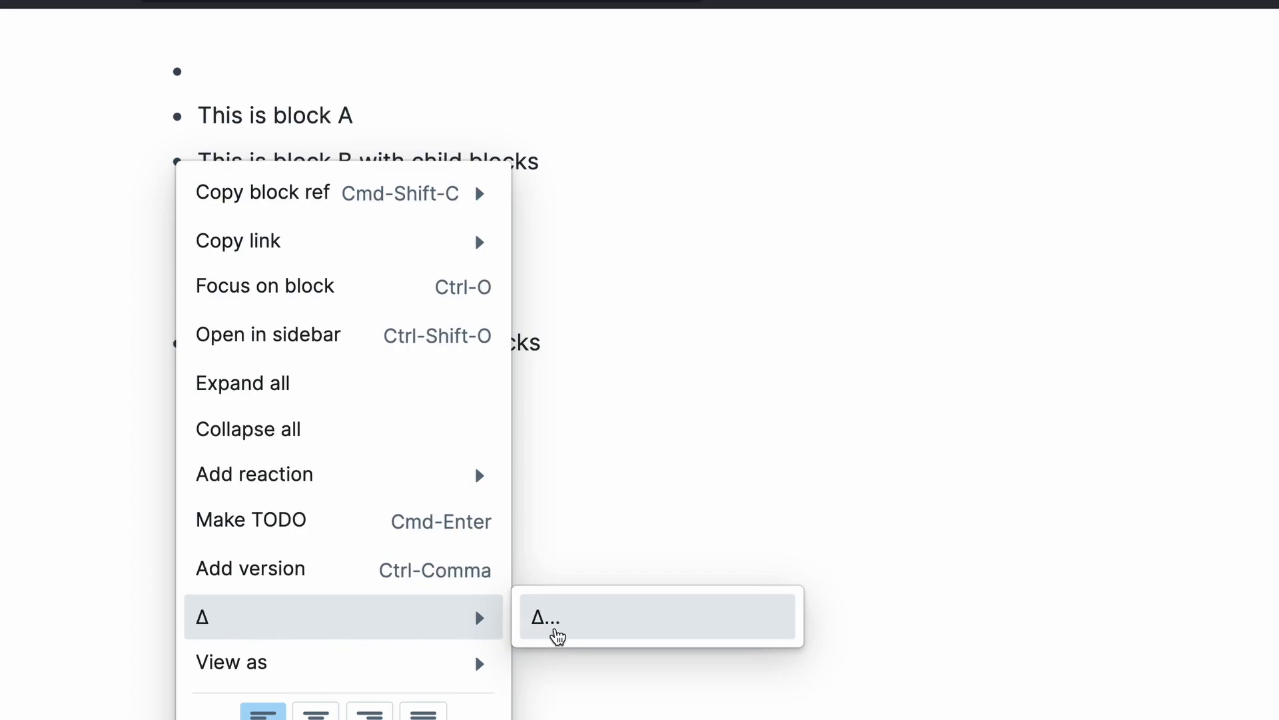
click(136, 451)
right_click(216, 202)
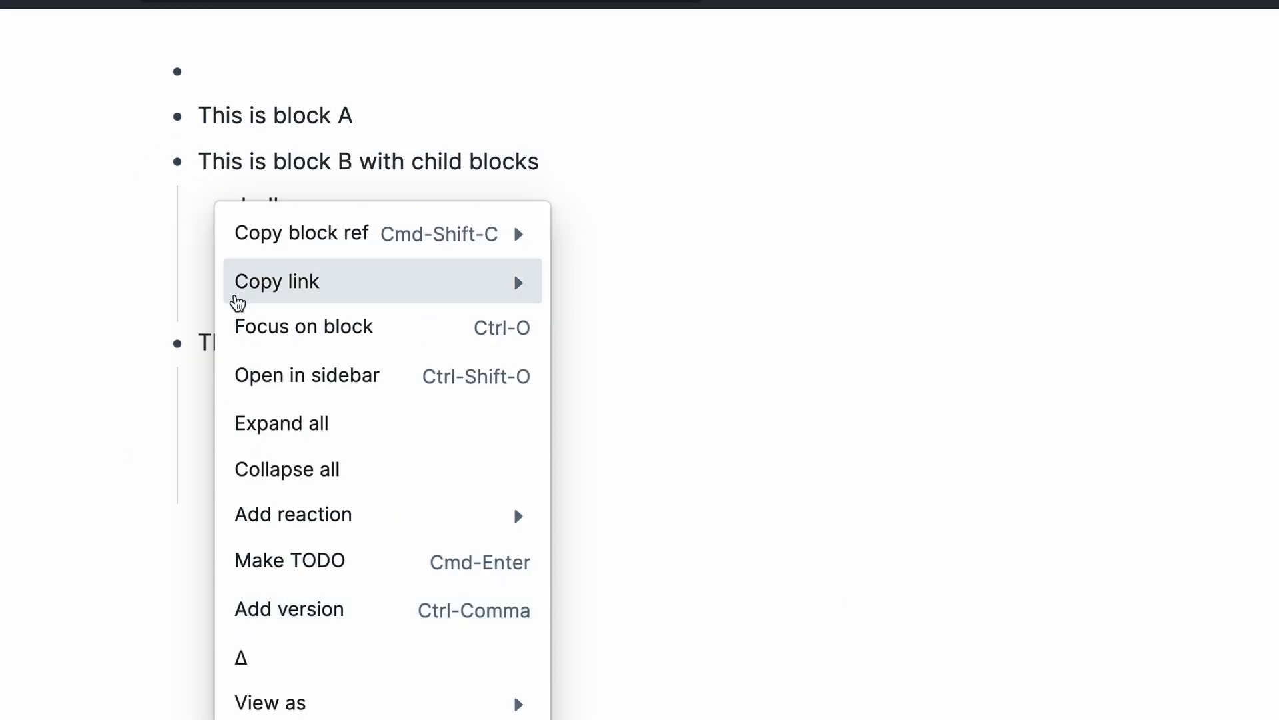
mouse_move(250, 218)
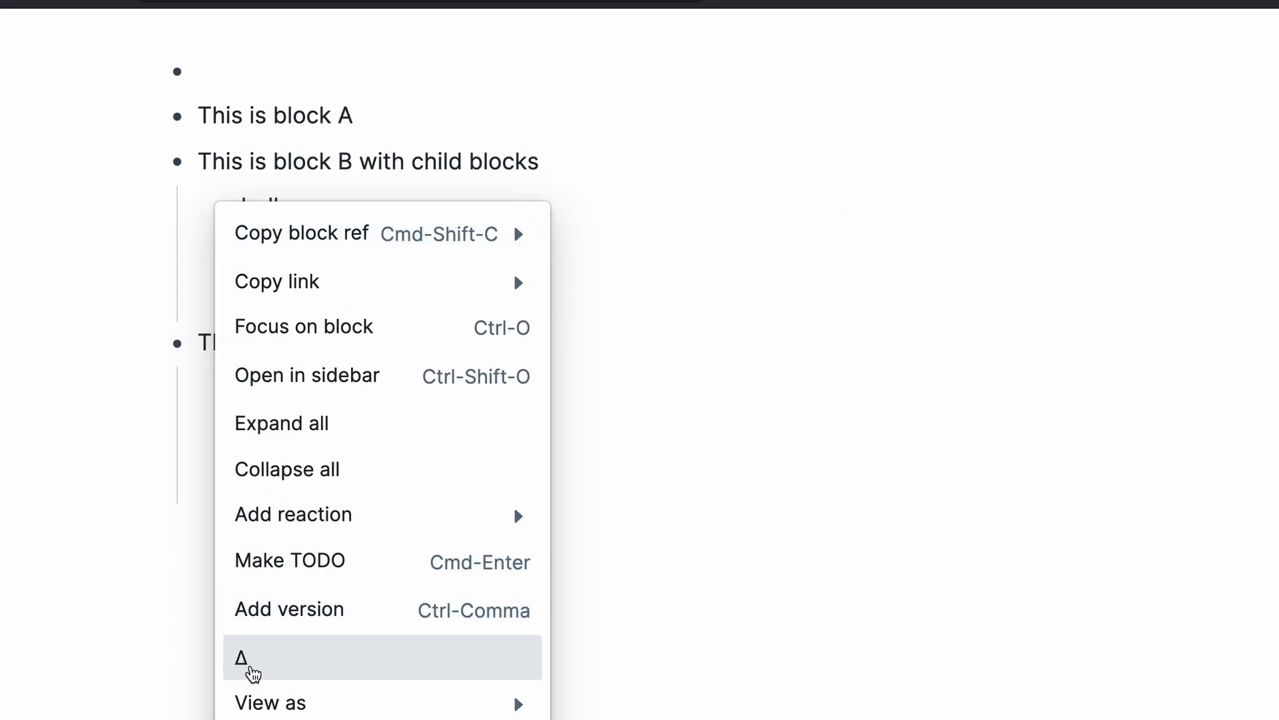
click(136, 449)
scroll(137, 449, up, 1)
right_click(178, 208)
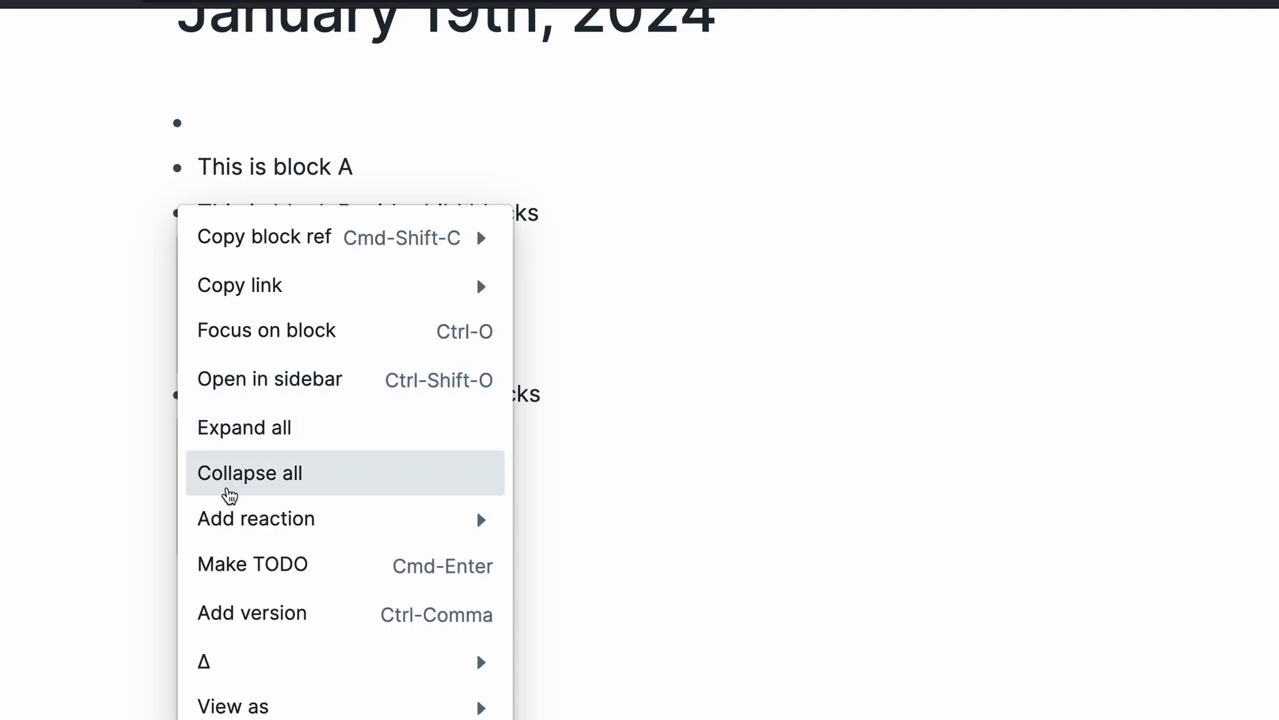
mouse_move(204, 666)
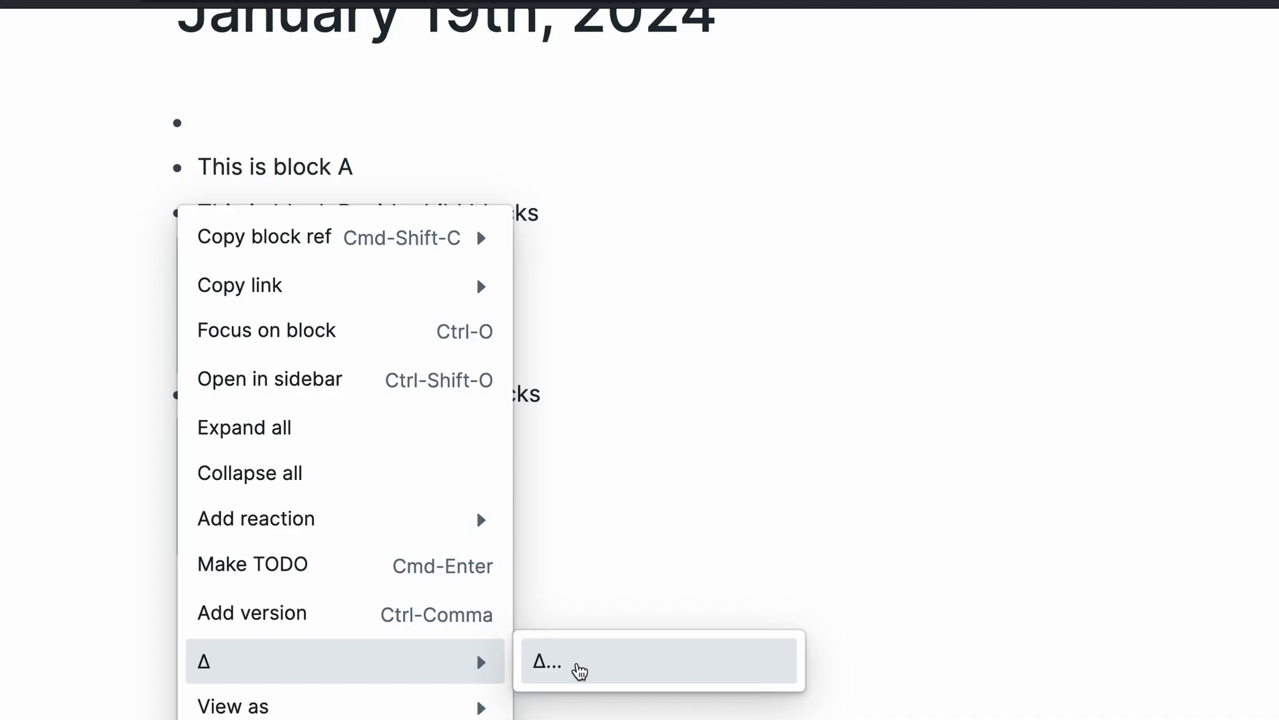
click(406, 170)
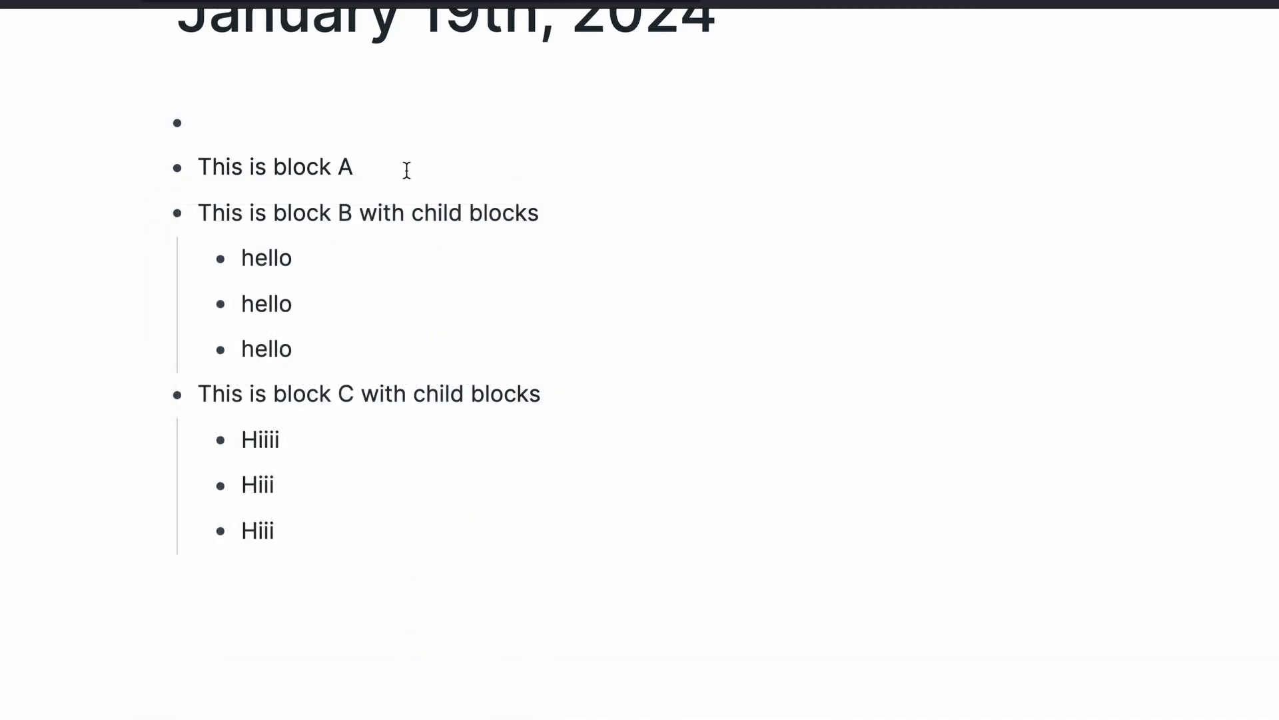
- Add a top-level block at the end of the January 19th, 2024 page containing a block reference to block A
triple_click(357, 164)
click(380, 391)
key(Return)
key(shift+Tab)
key(ctrl+v)
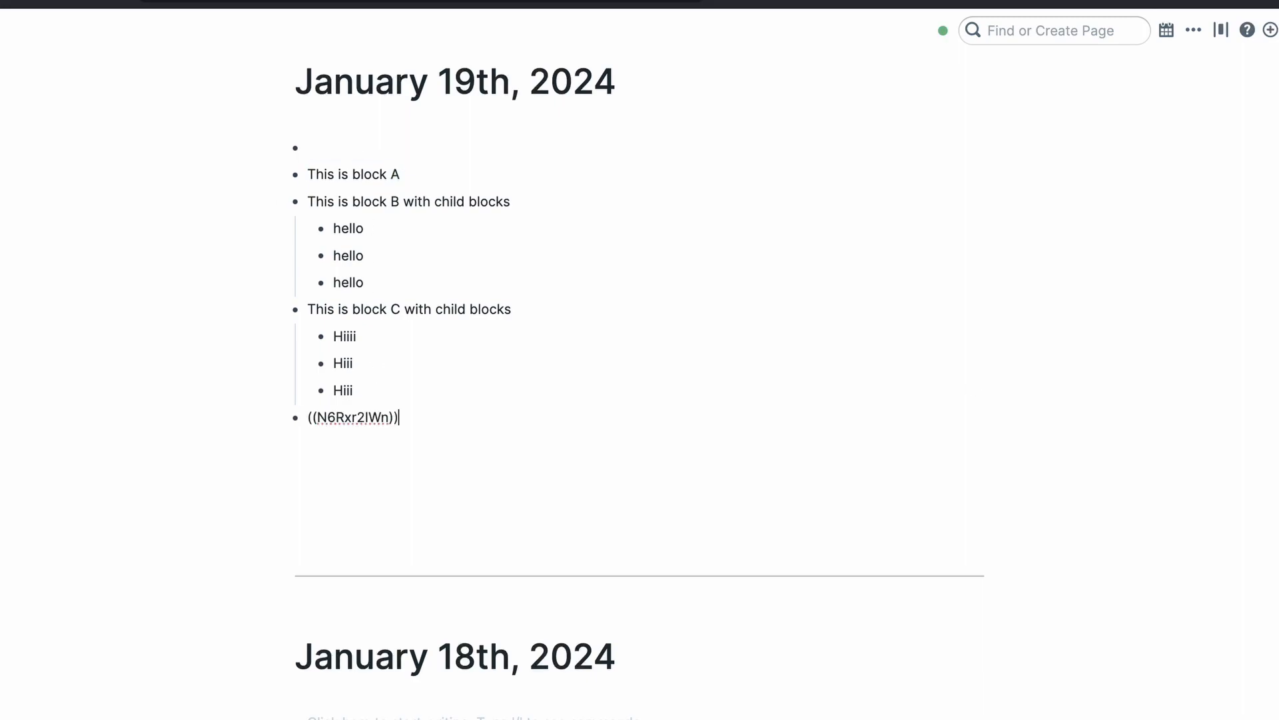
click(381, 457)
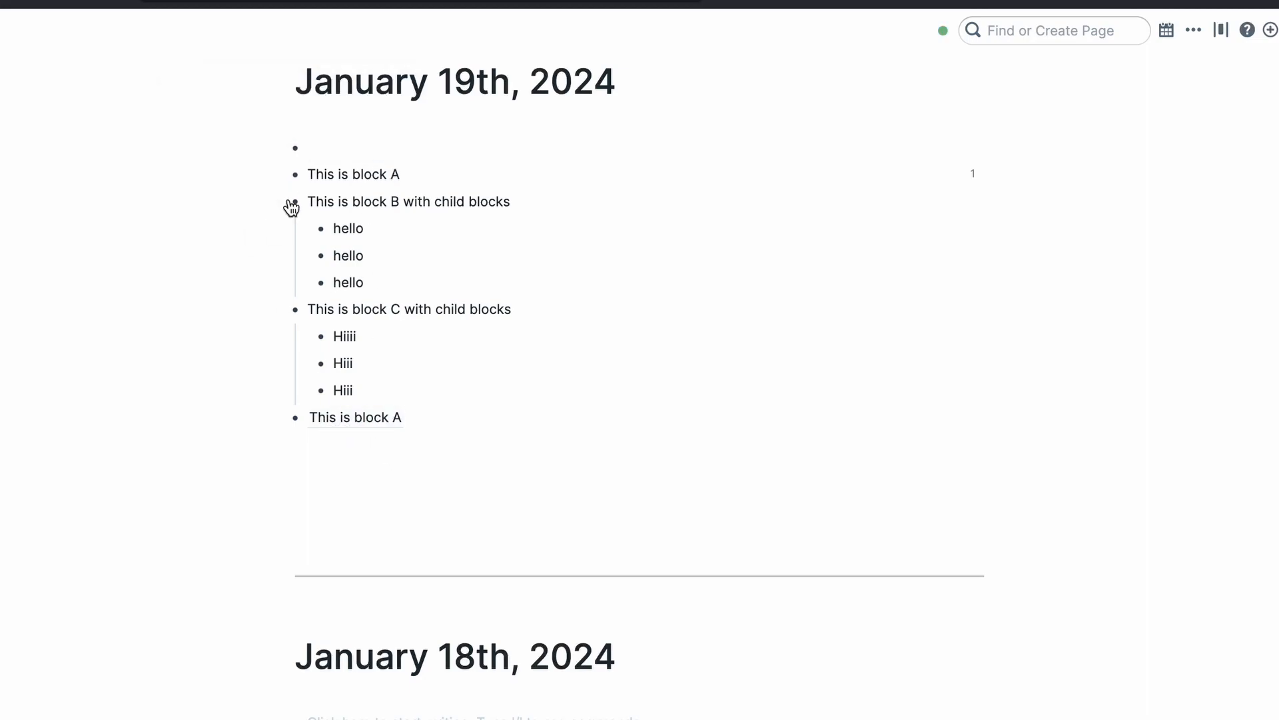
click(294, 175)
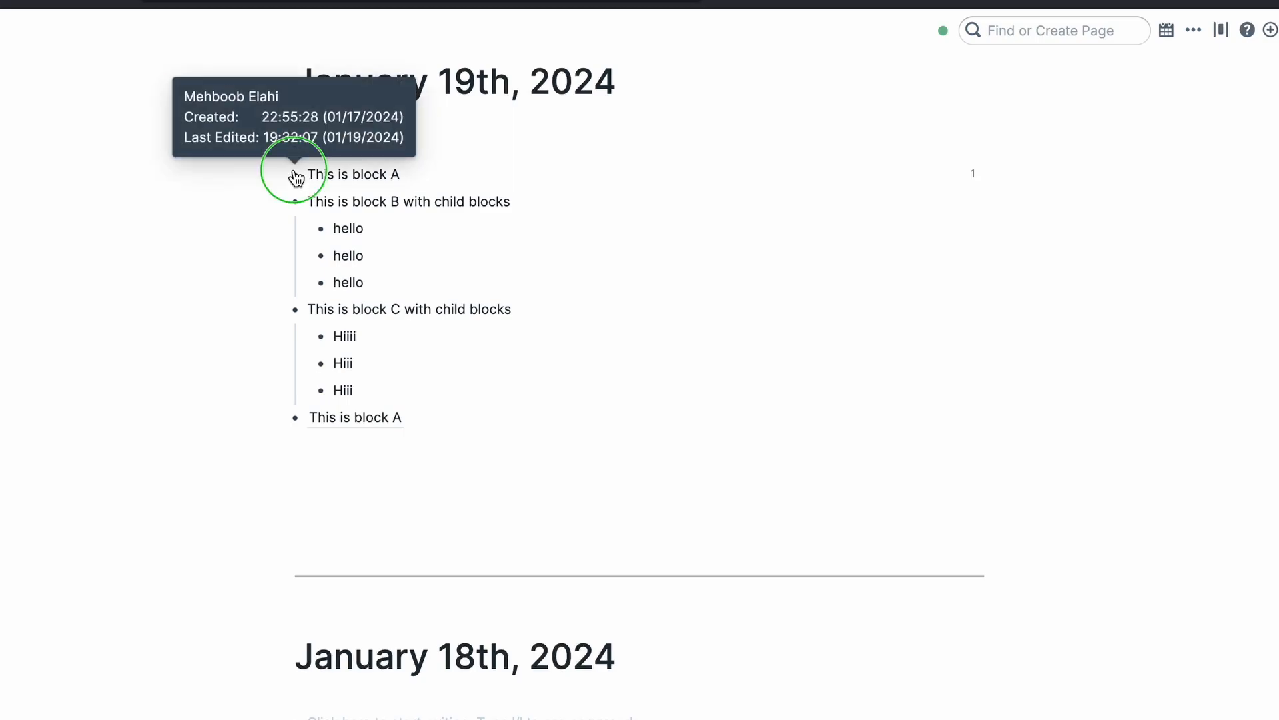
right_click(294, 175)
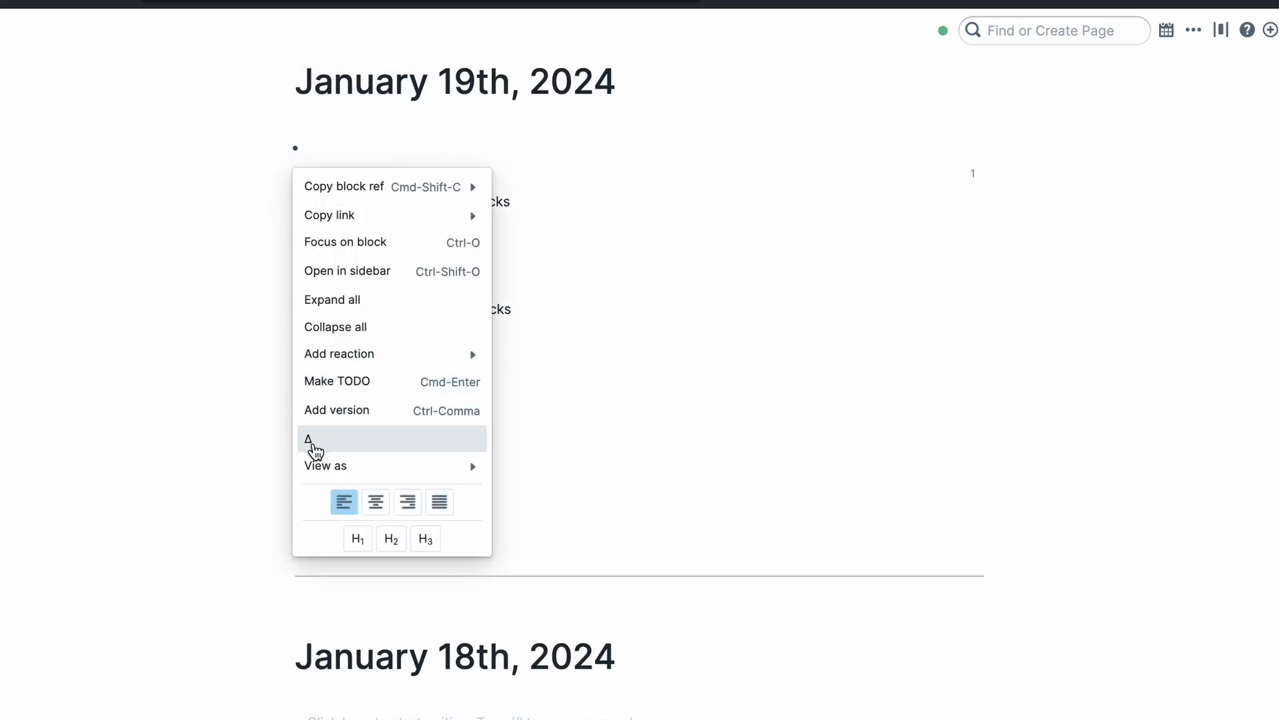
click(247, 348)
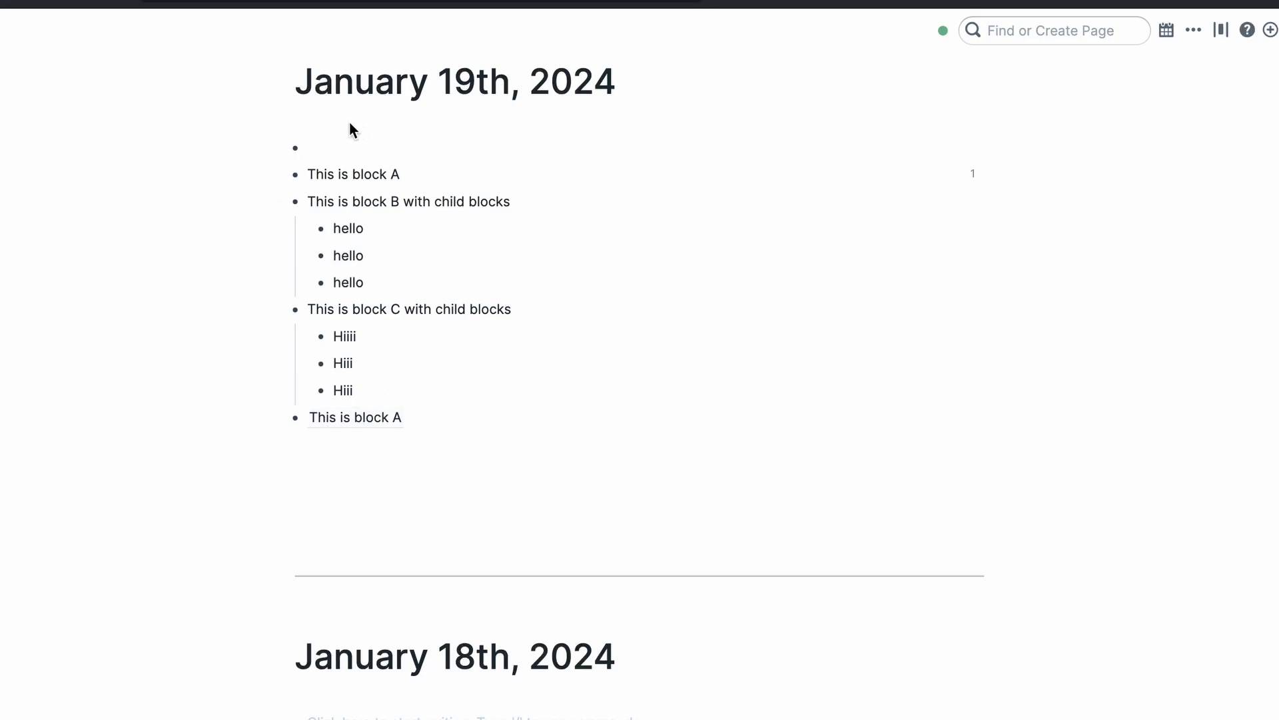
- Open the January 20th, 2024 daily page in the sidebar beside the January 19th page
click(1167, 34)
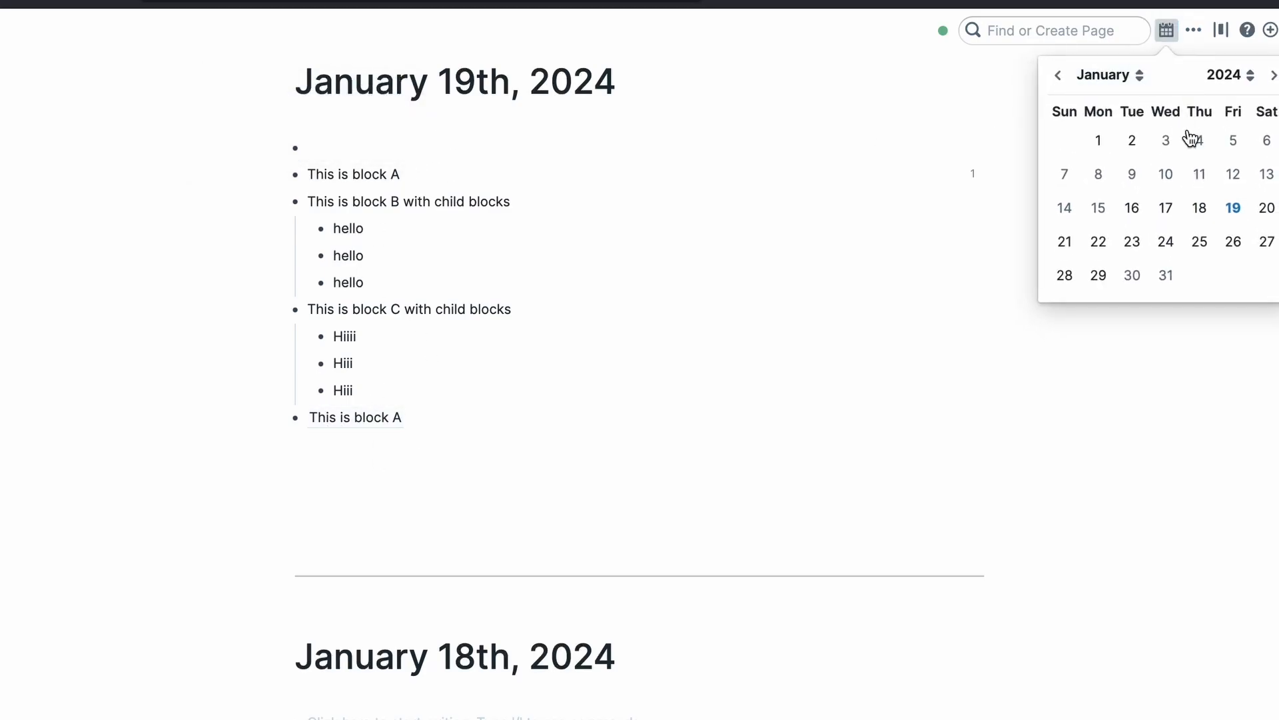
click(1267, 208)
drag(828, 210, 714, 211)
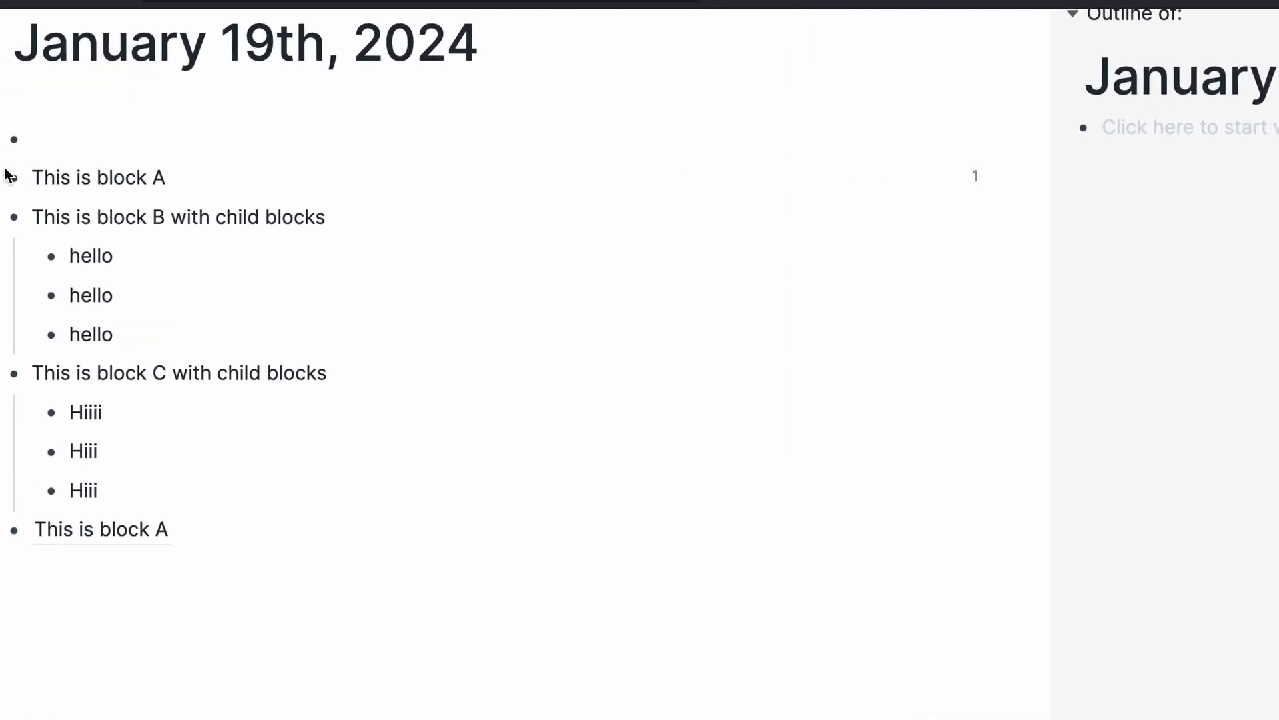
- Apply Δ to block A to send it to January 20th, and inspect the moved-reference markup in the original block
right_click(6, 176)
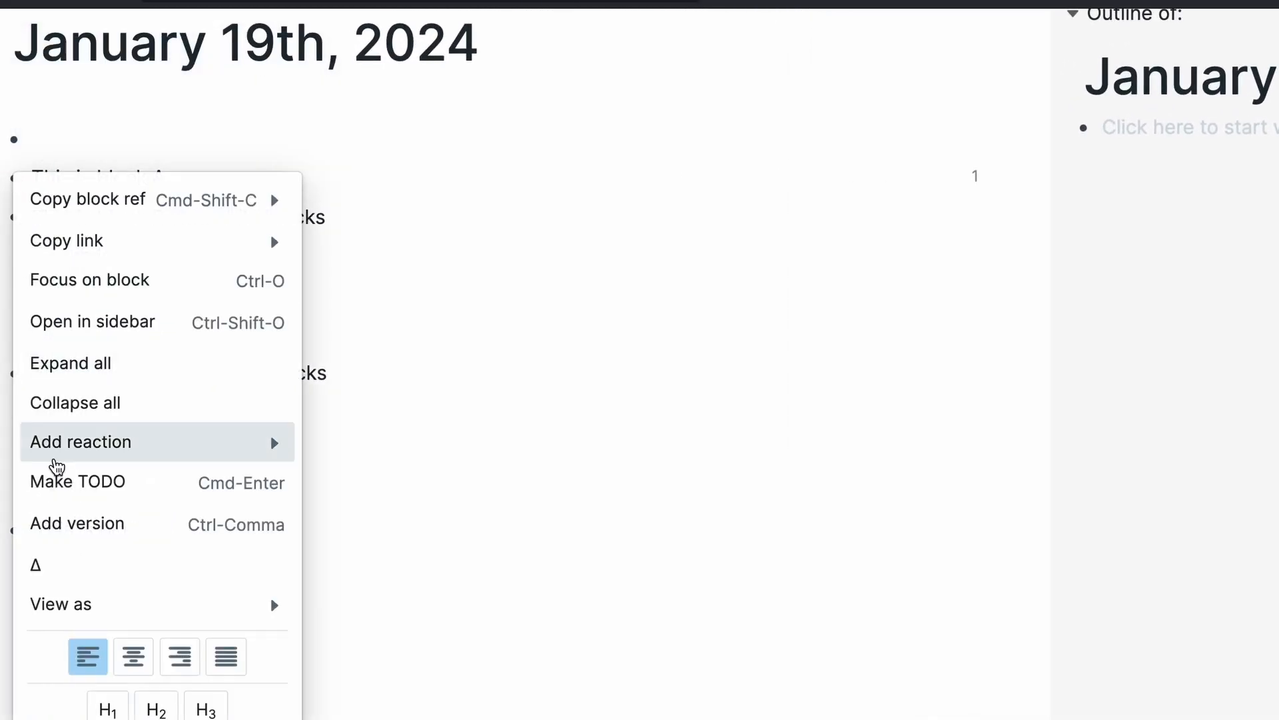
click(42, 567)
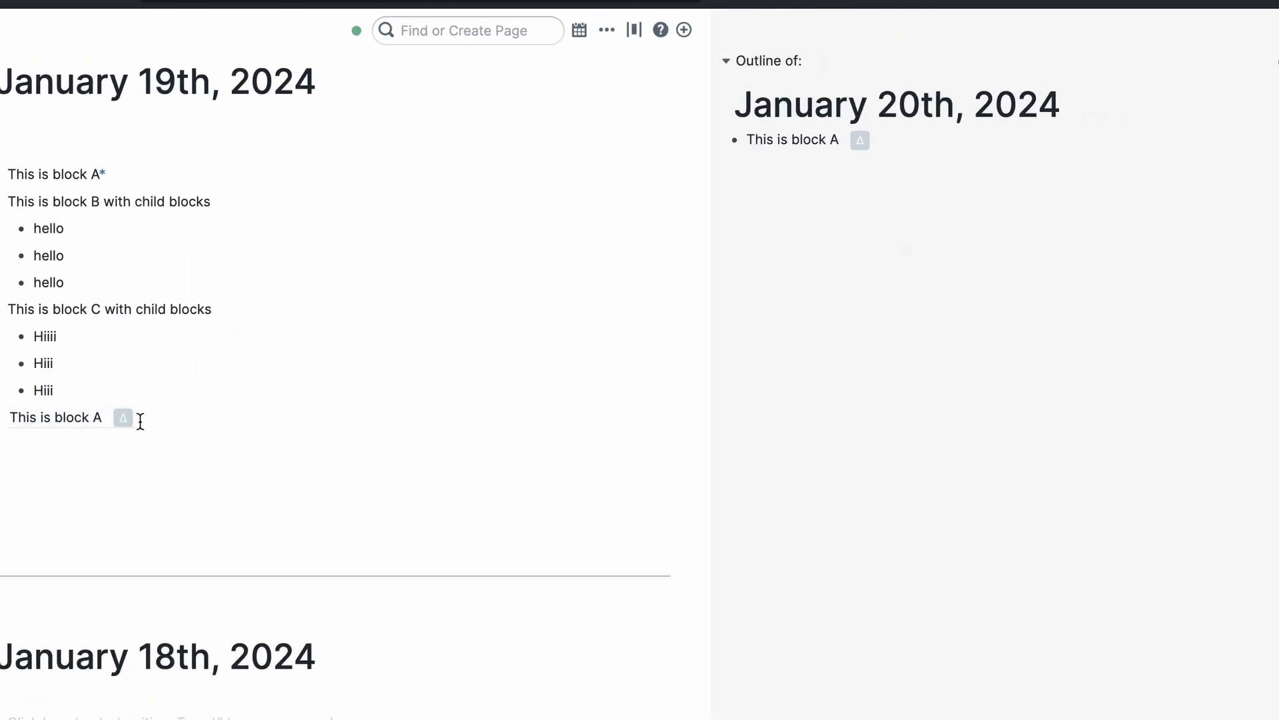
click(74, 174)
click(99, 173)
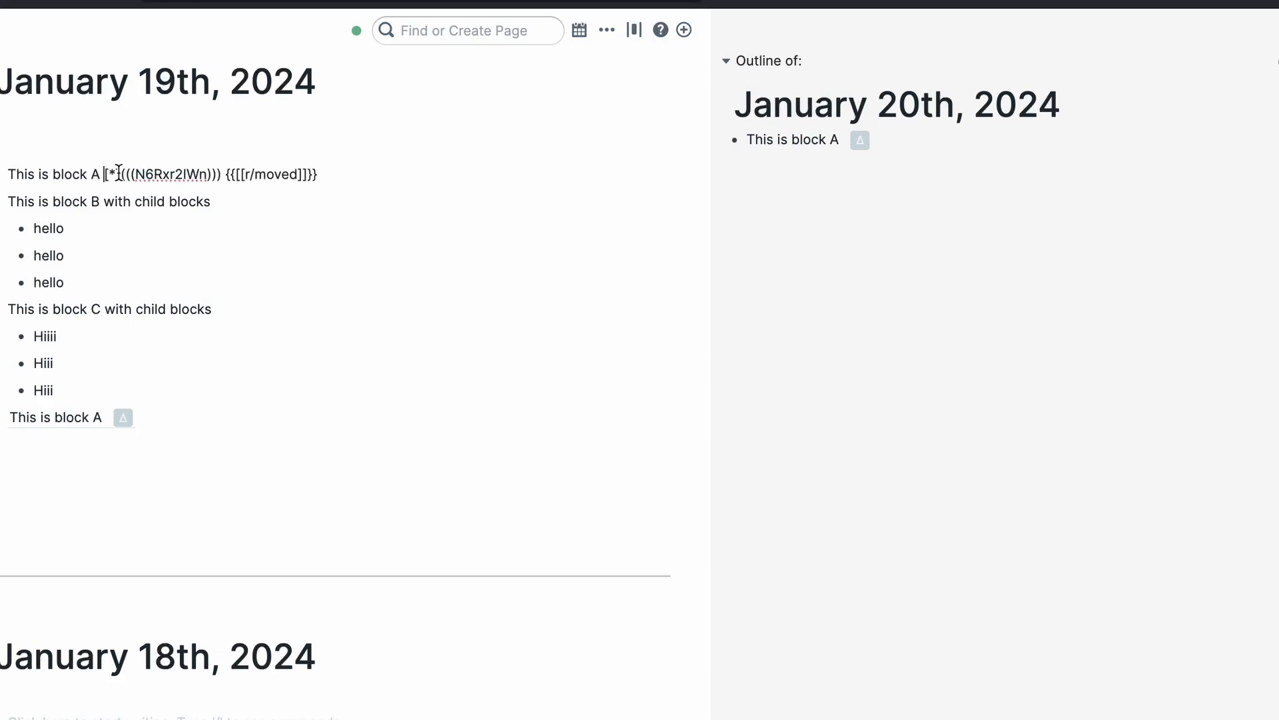
double_click(167, 175)
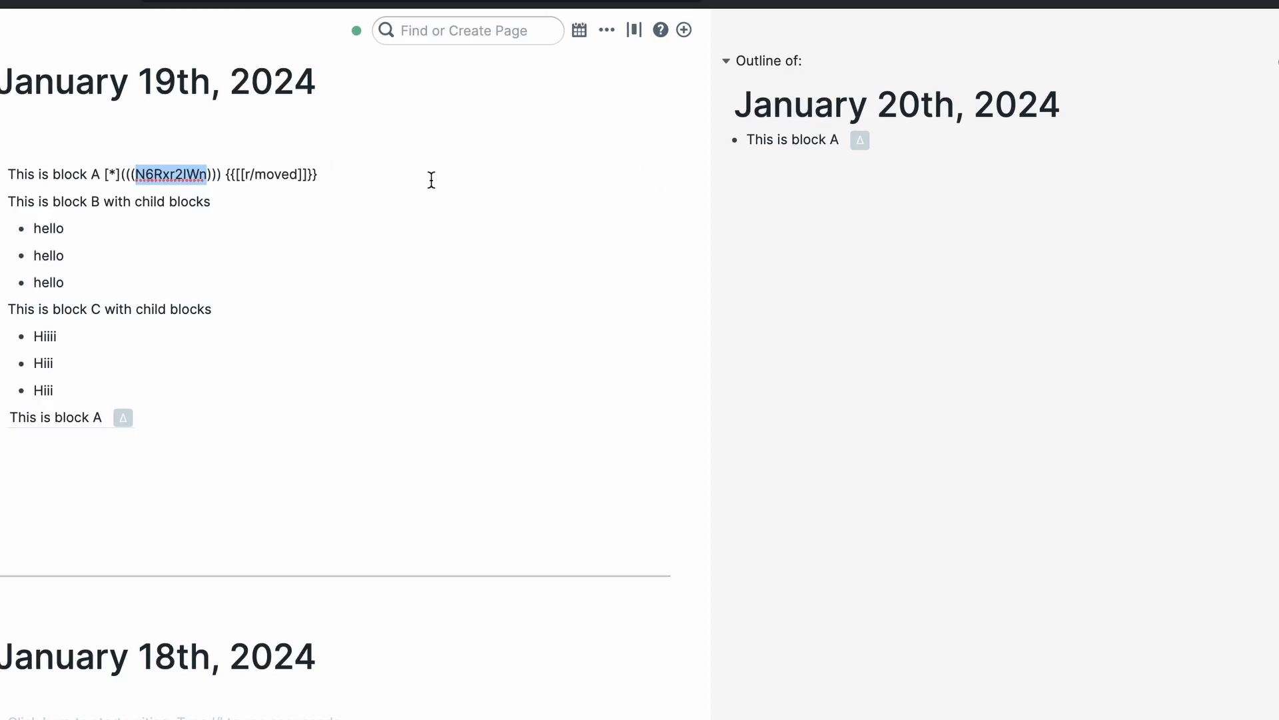
click(710, 210)
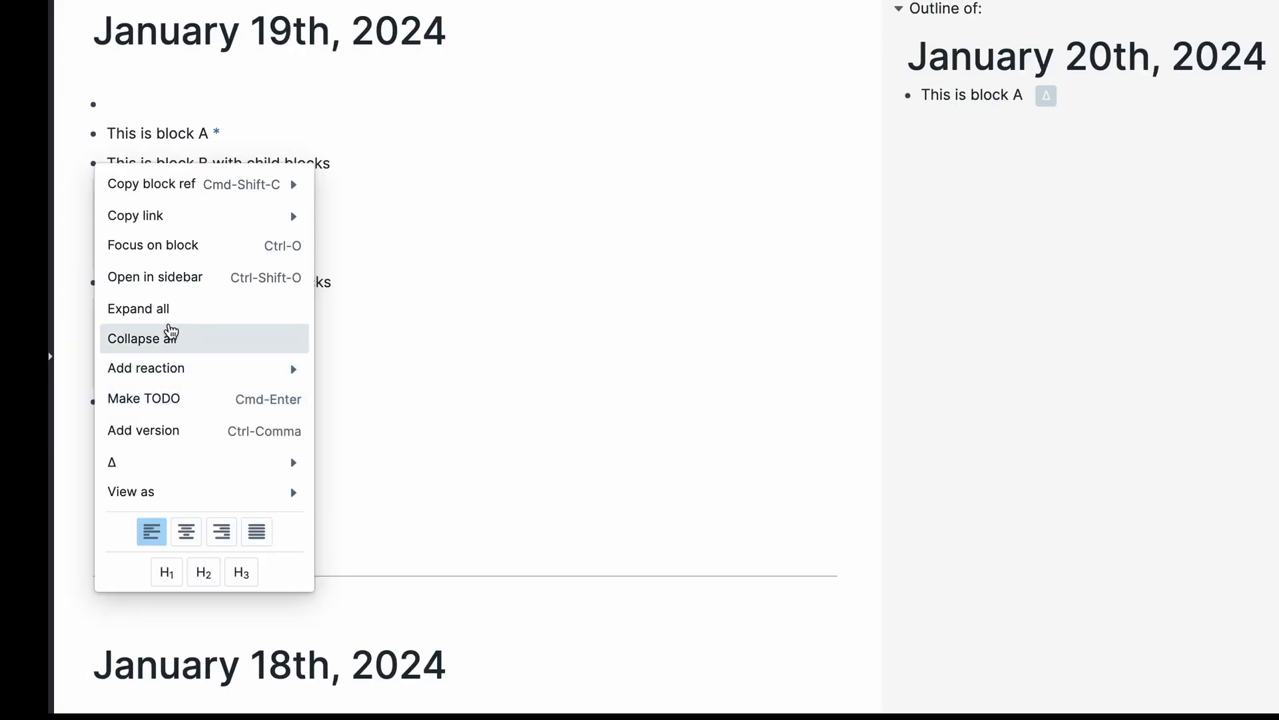
- Apply the plain Δ command to block B to send only the parent block to January 20th, without its child blocks
mouse_move(231, 462)
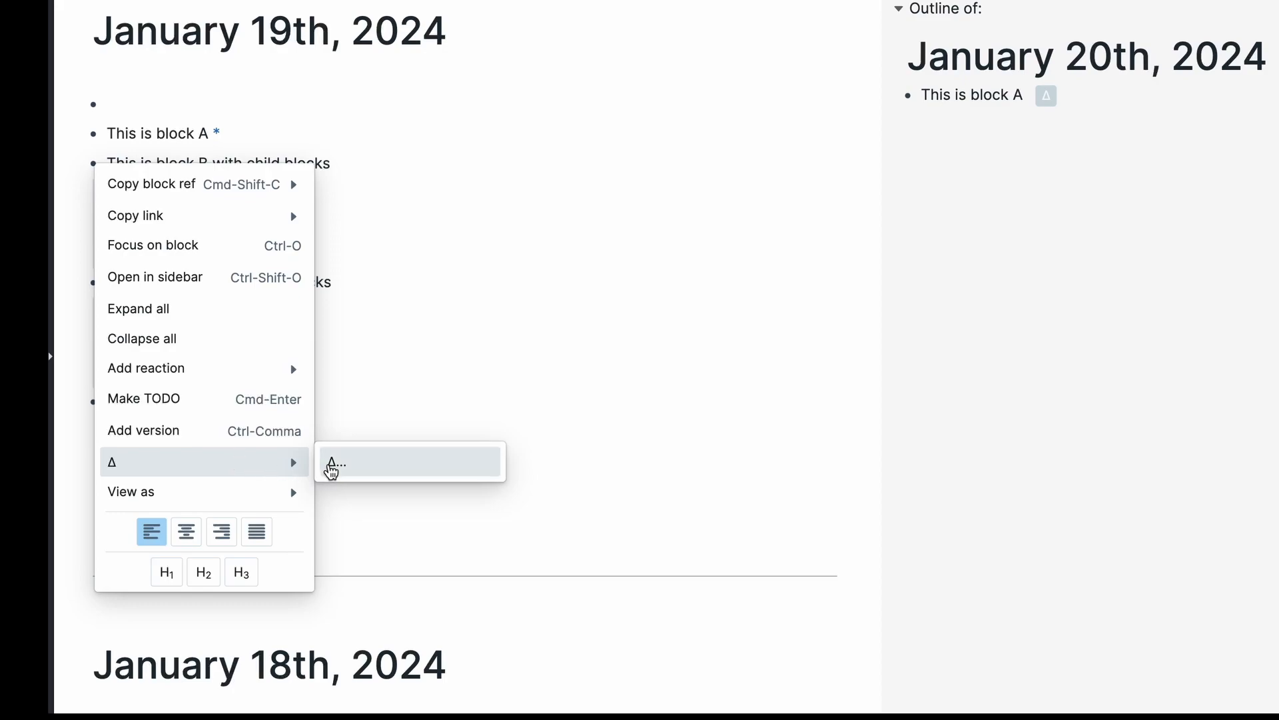
click(333, 465)
click(820, 420)
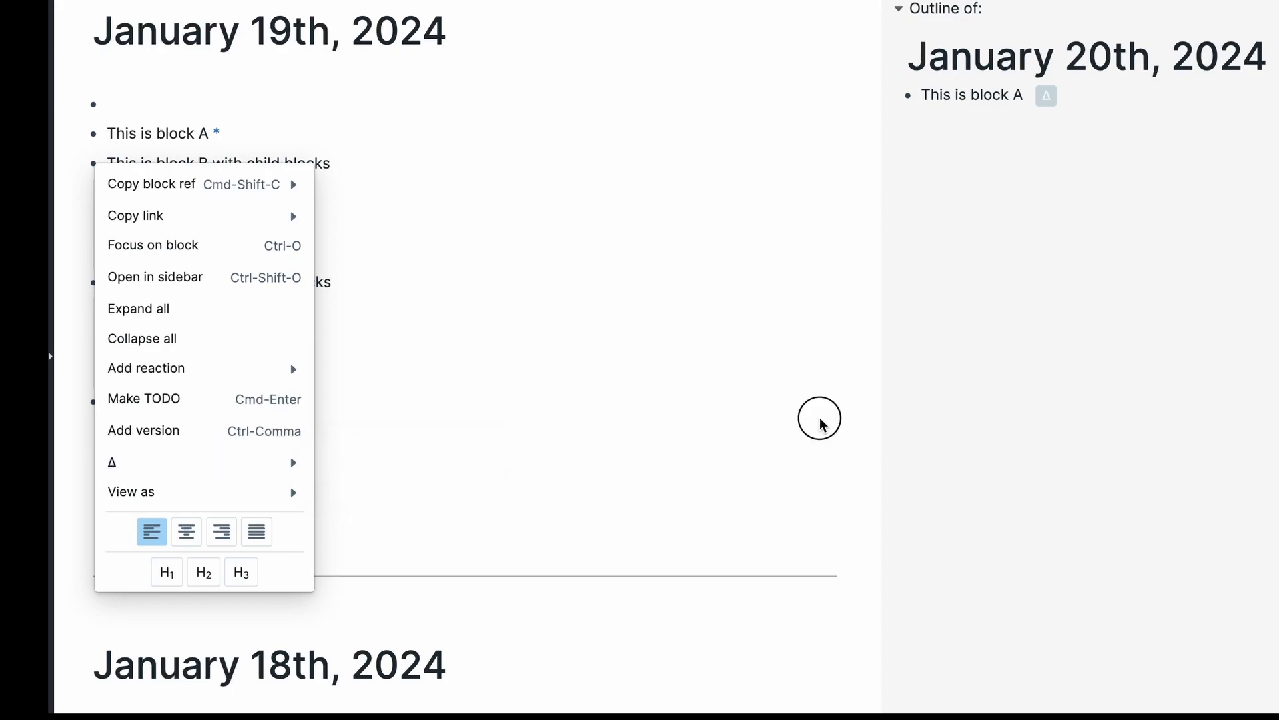
right_click(93, 163)
mouse_move(152, 462)
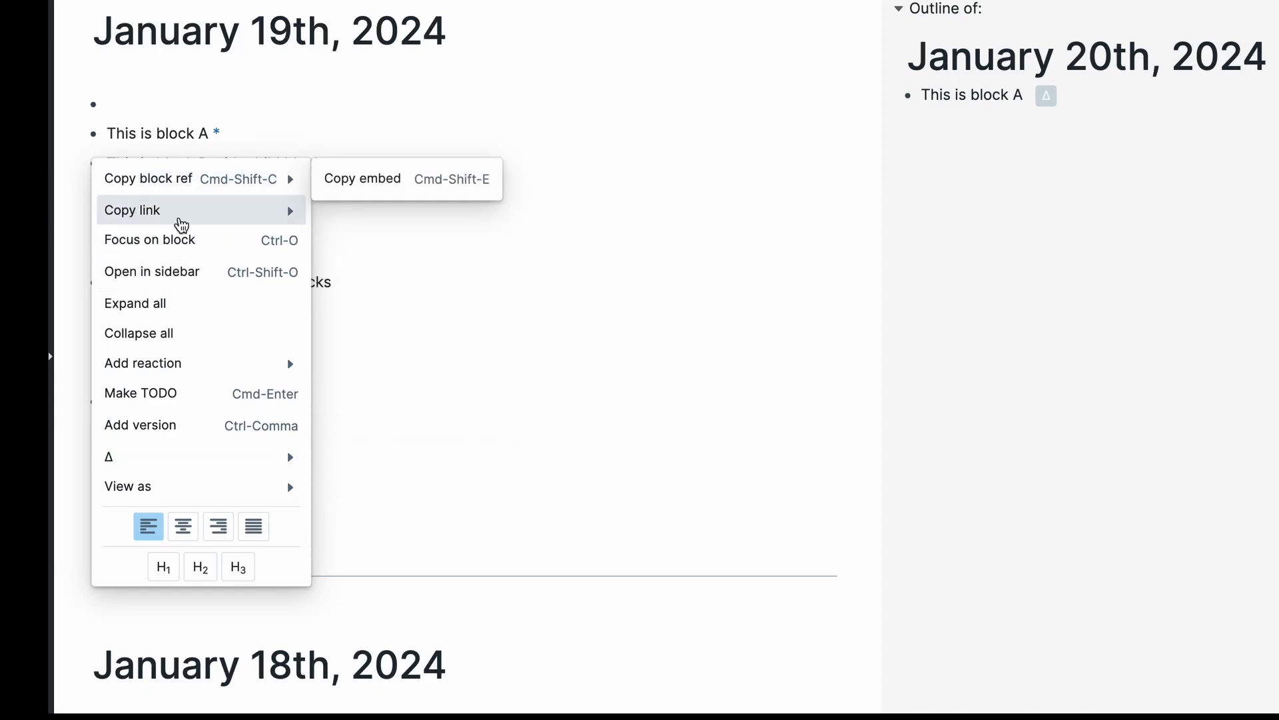
click(131, 462)
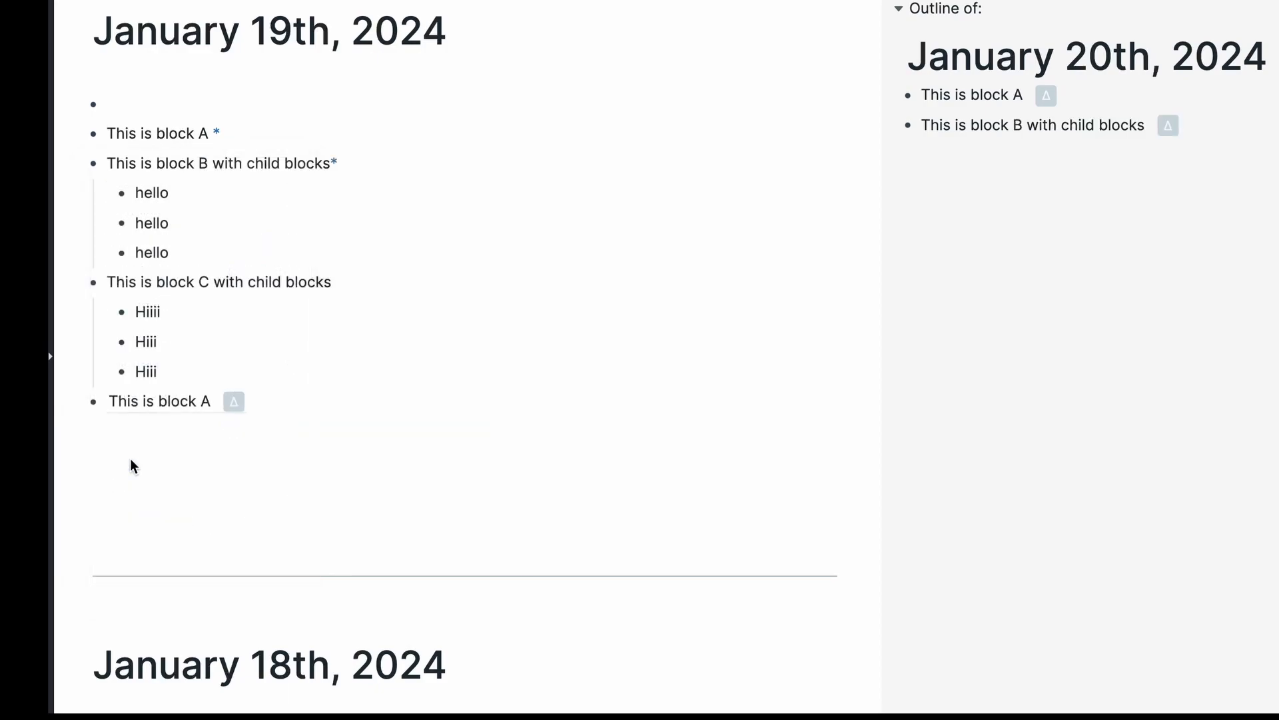
- Inspect the moved-reference markup in block B and highlight its three hello child blocks
double_click(237, 160)
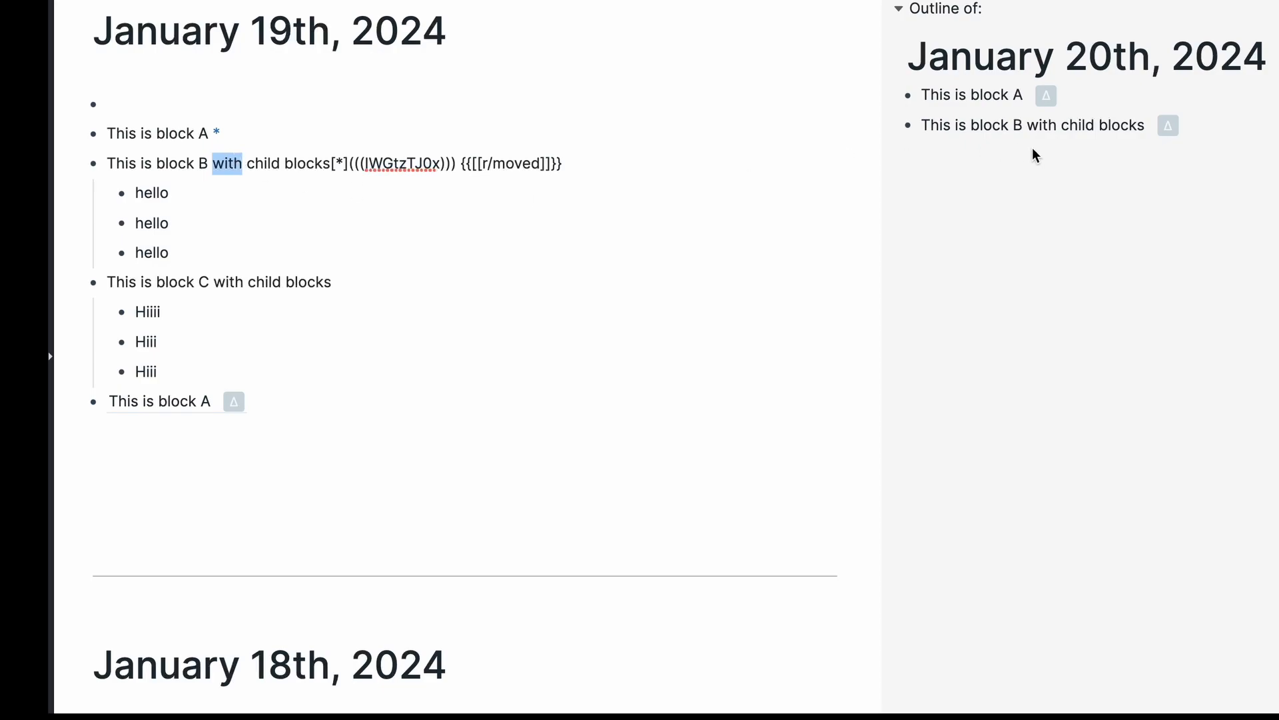
click(206, 189)
drag(206, 189, 204, 240)
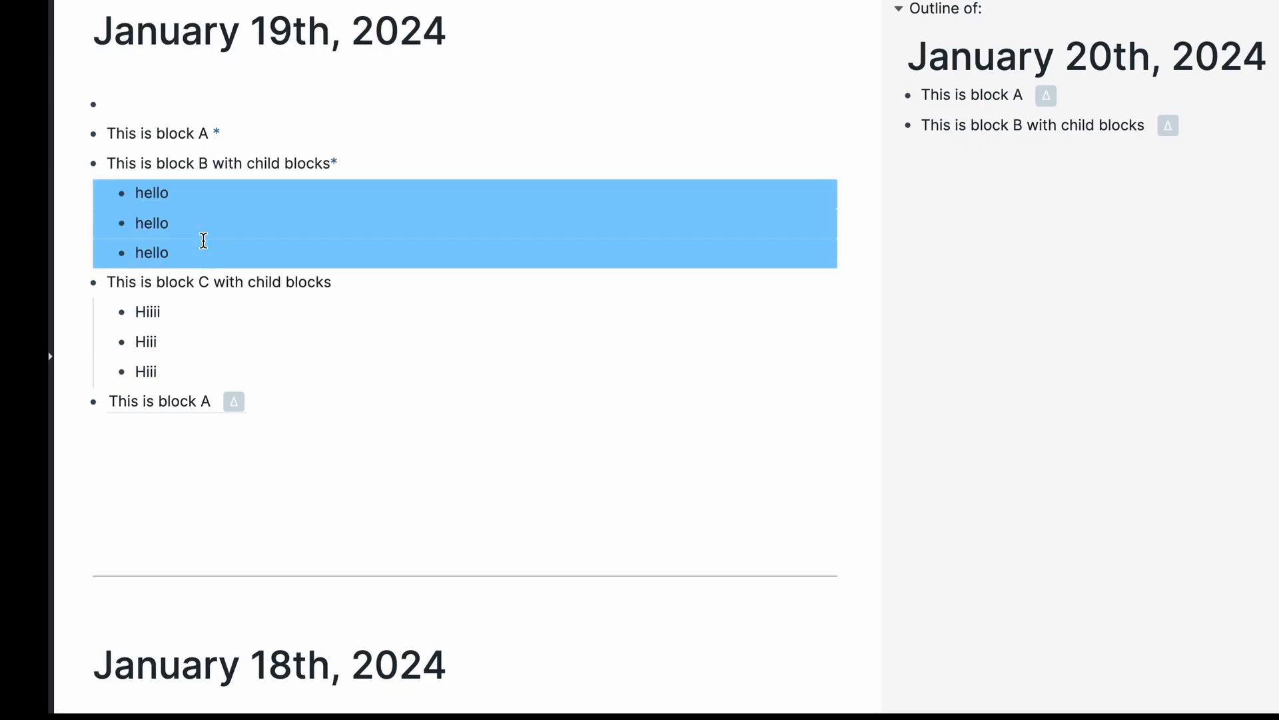
- Apply the Δ... command to block C to send it to January 20th together with its child blocks
click(159, 288)
right_click(92, 284)
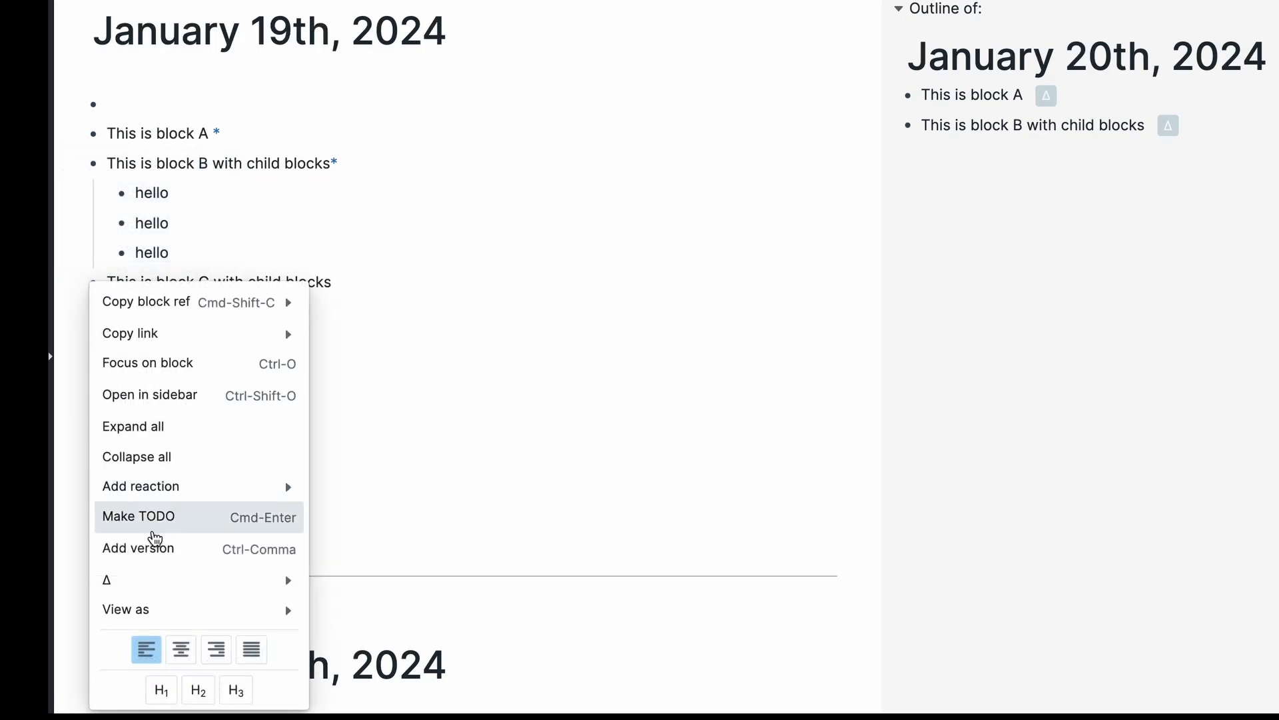
mouse_move(151, 581)
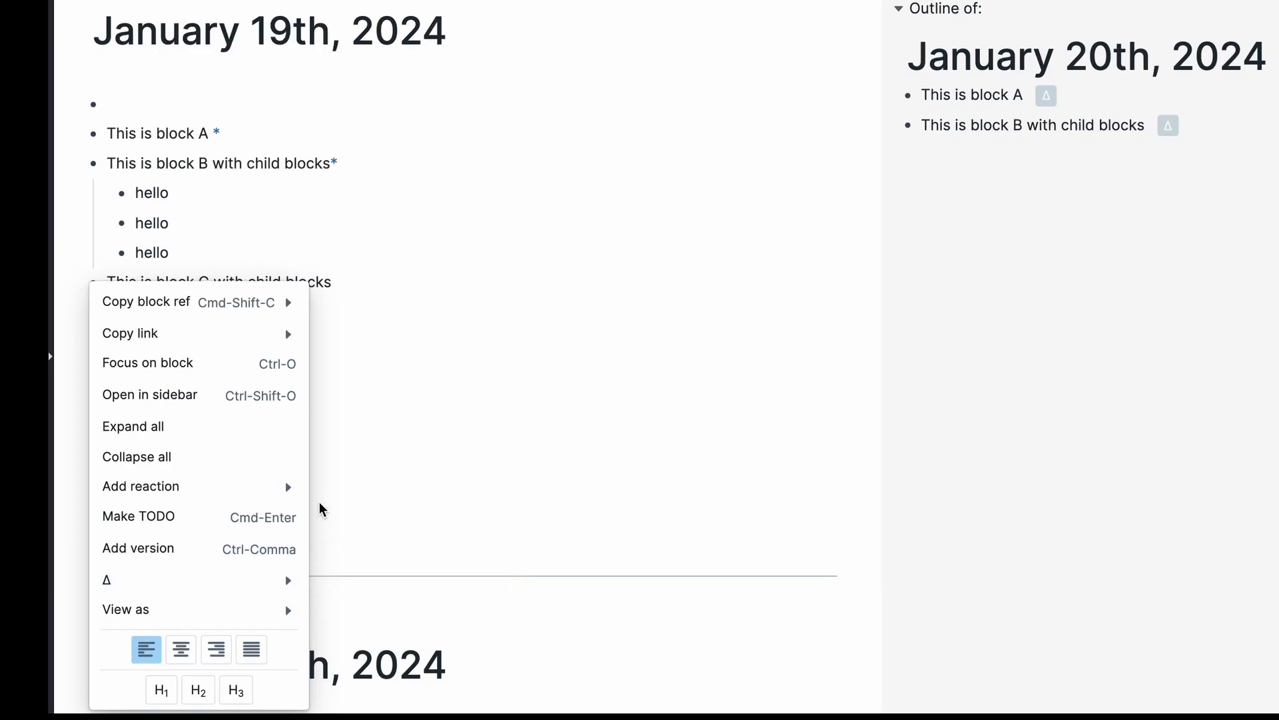
click(379, 585)
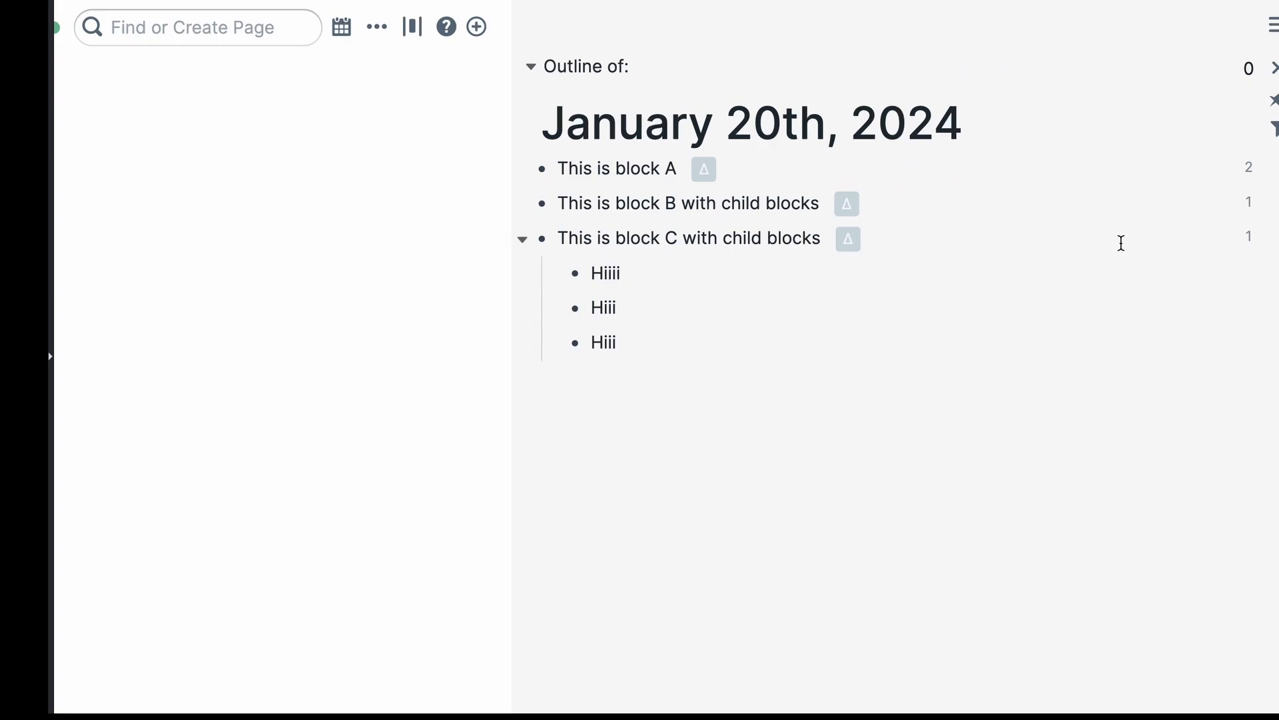
- Examine the Δ syntax in block A on the January 20th page, highlighting the parts of its 1+2 expression
click(814, 175)
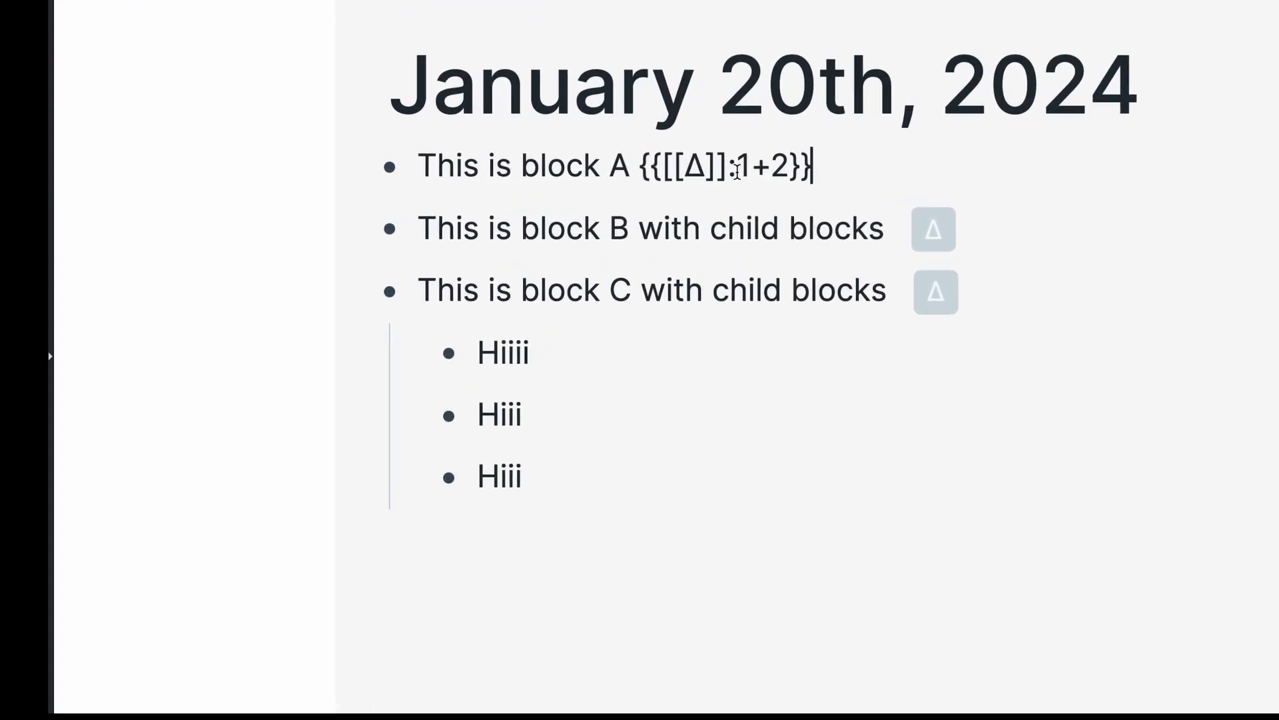
drag(663, 168, 783, 166)
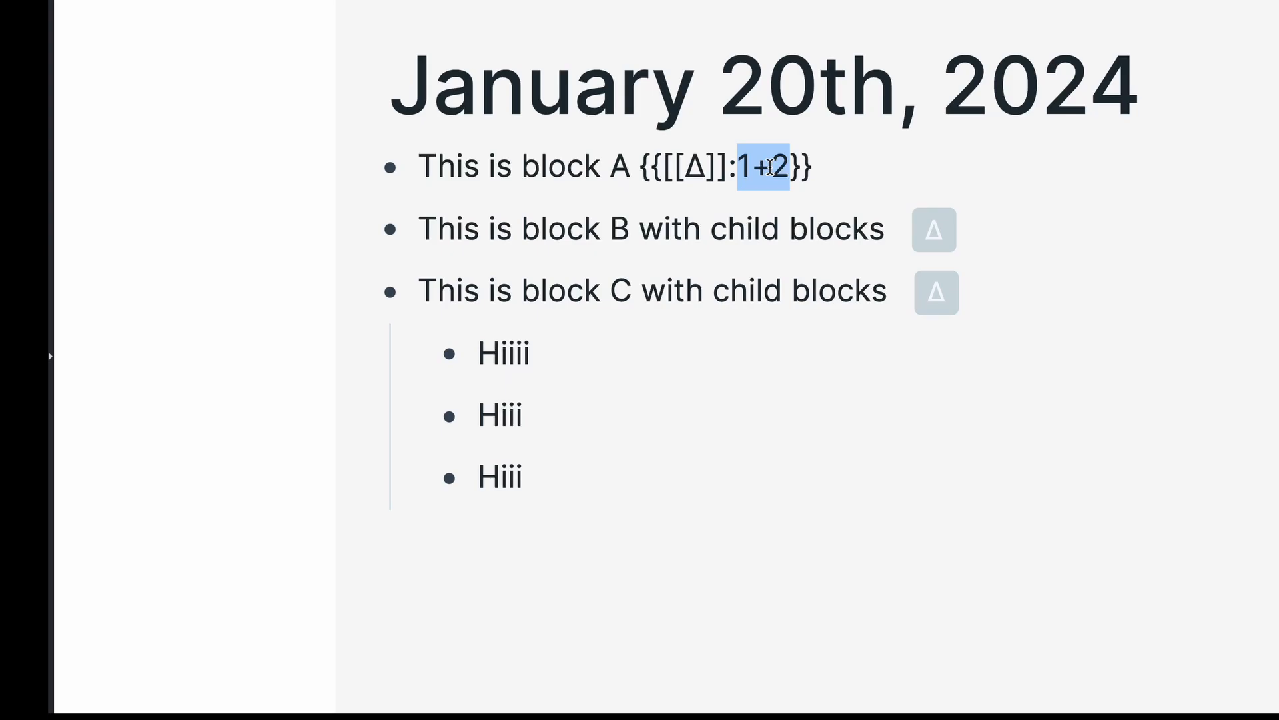
click(739, 168)
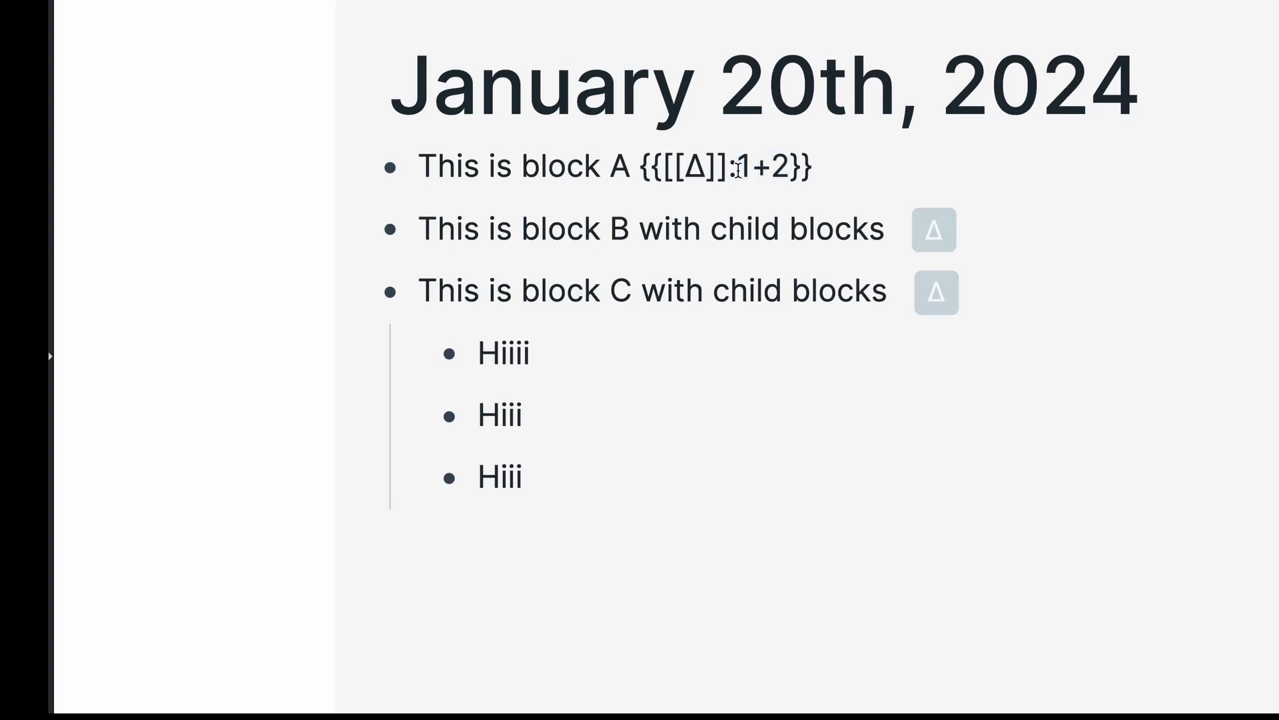
key(ctrl+Right)
key(ctrl+Left)
drag(735, 167, 746, 166)
click(759, 167)
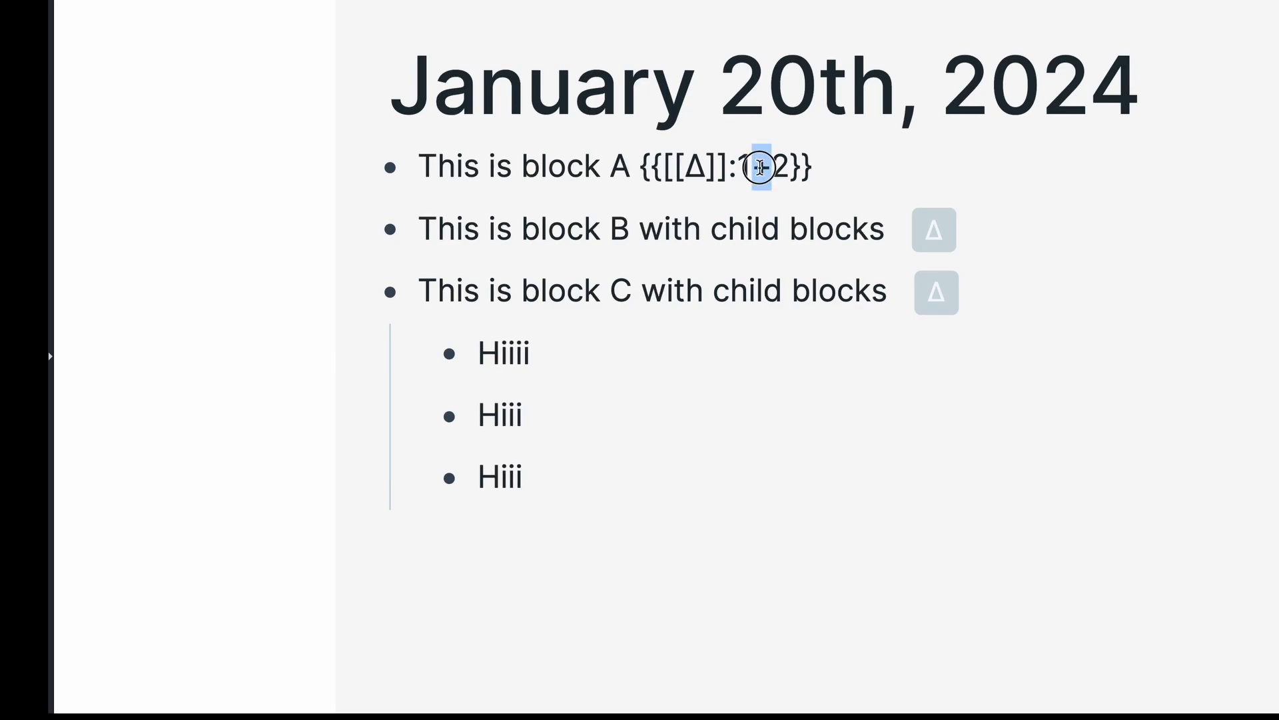